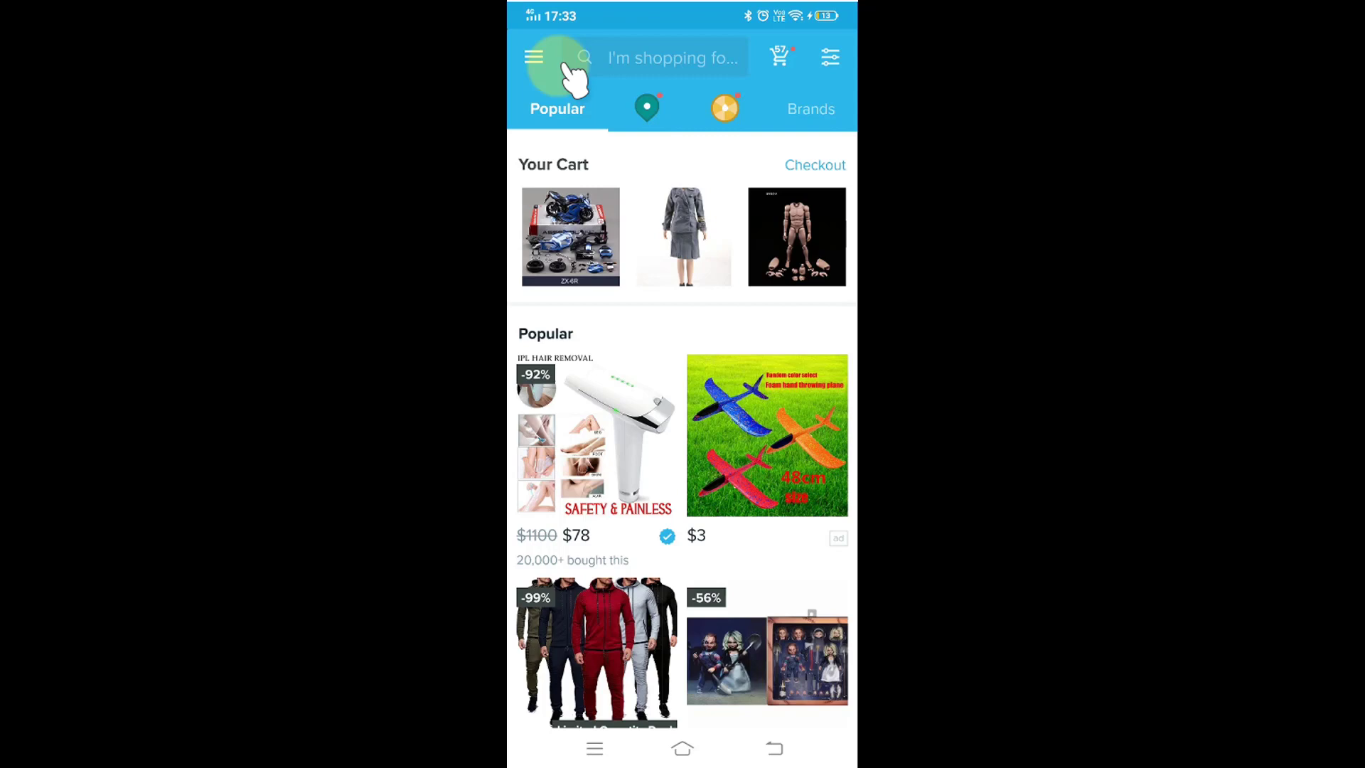
- Go to Wish's Settings page from the navigation menu
{"action": "left_click", "coordinate": [533, 58]}
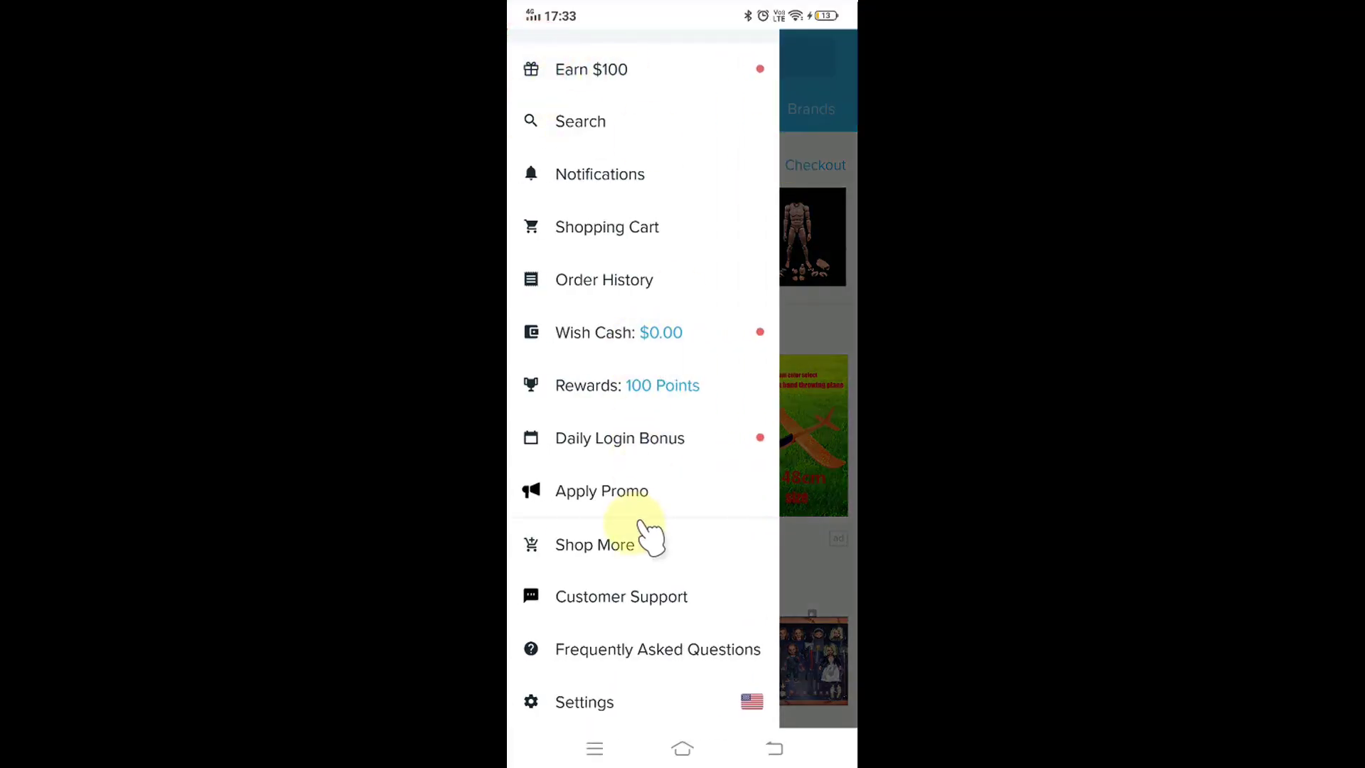
{"action": "scroll", "coordinate": [649, 534], "scroll_direction": "up", "scroll_amount": 1}
{"action": "scroll", "coordinate": [661, 661], "scroll_direction": "down", "scroll_amount": 1}
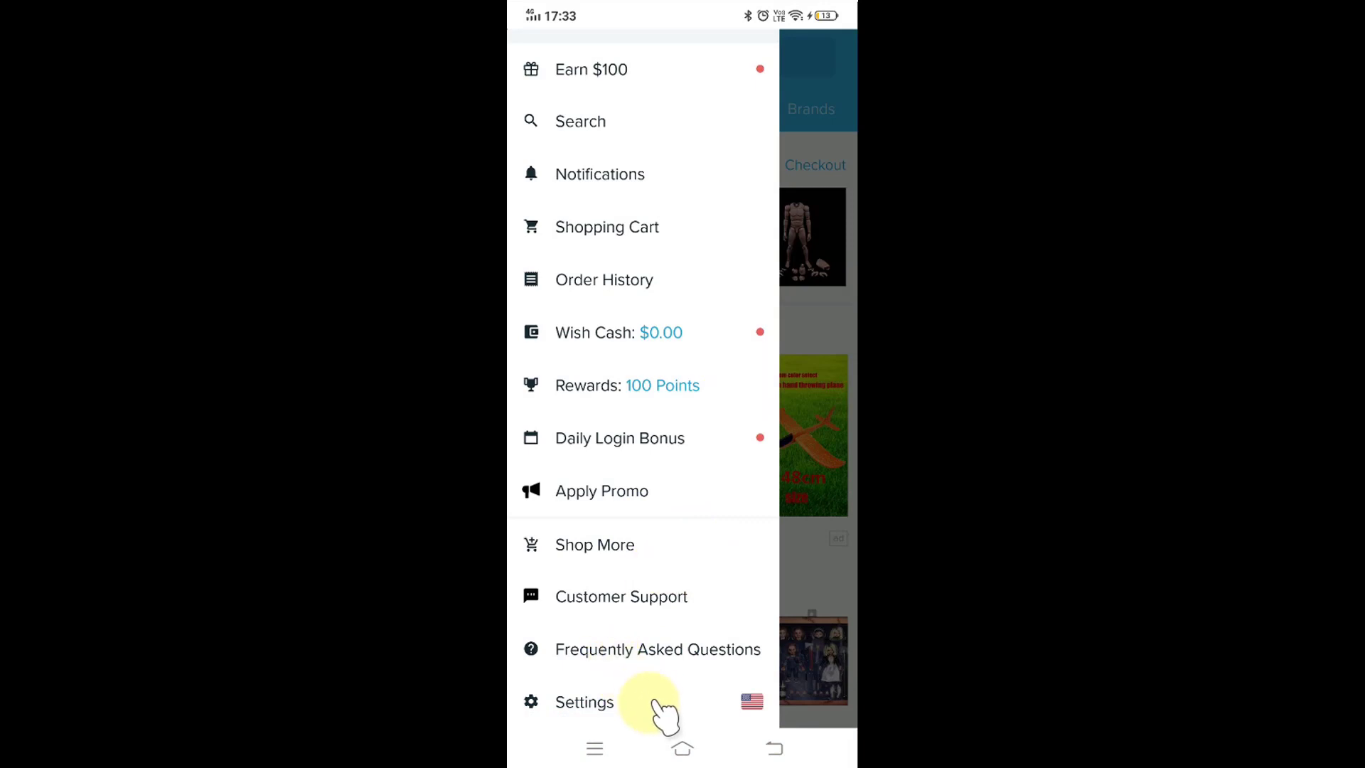
{"action": "left_click", "coordinate": [613, 705]}
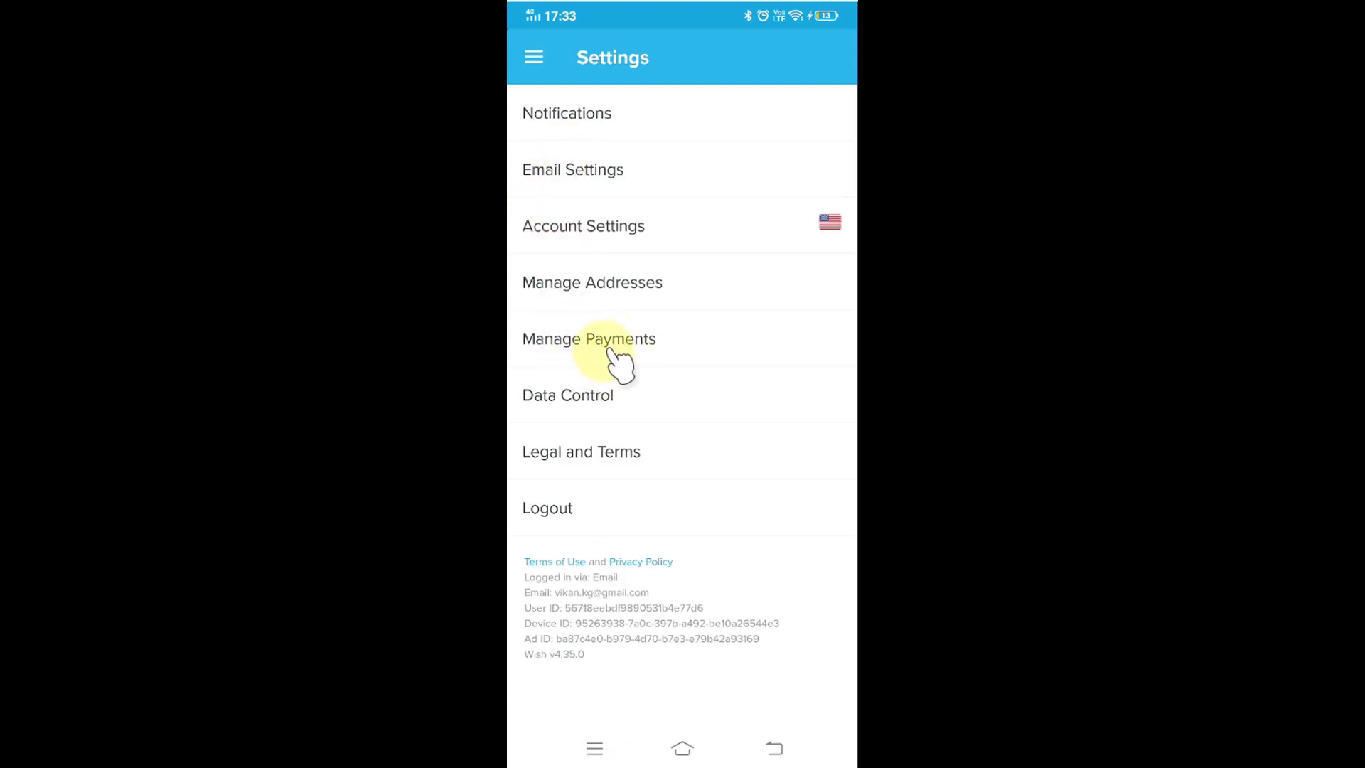
{"action": "left_click", "coordinate": [688, 343]}
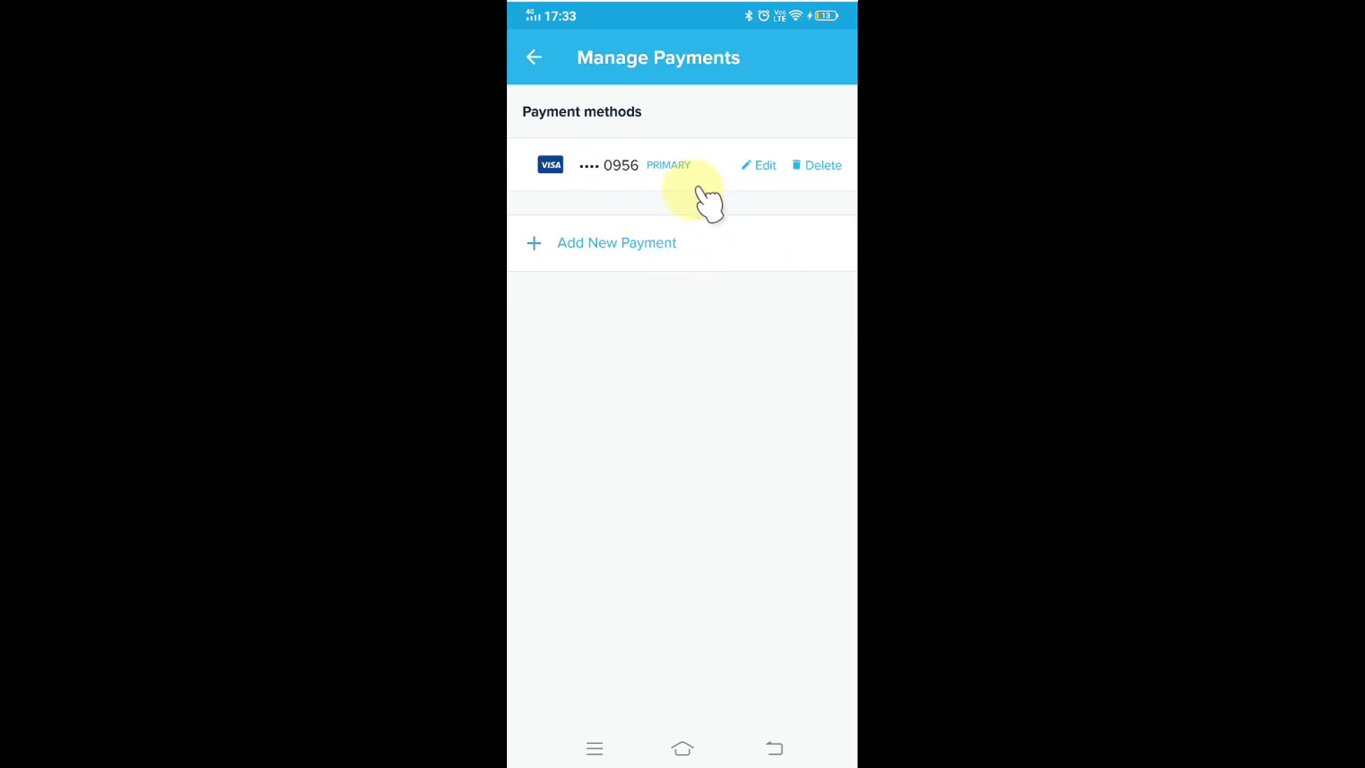
{"action": "left_click", "coordinate": [819, 164]}
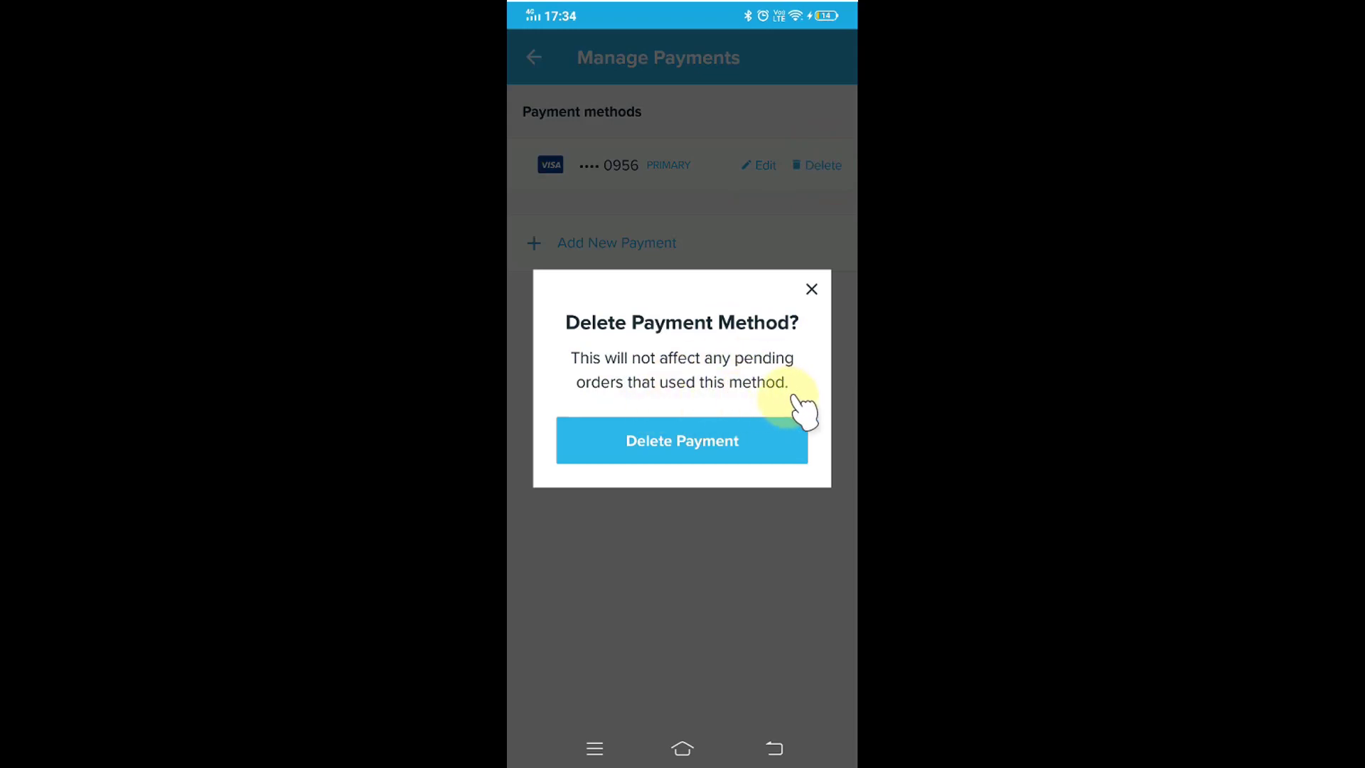
{"action": "left_click", "coordinate": [747, 441]}
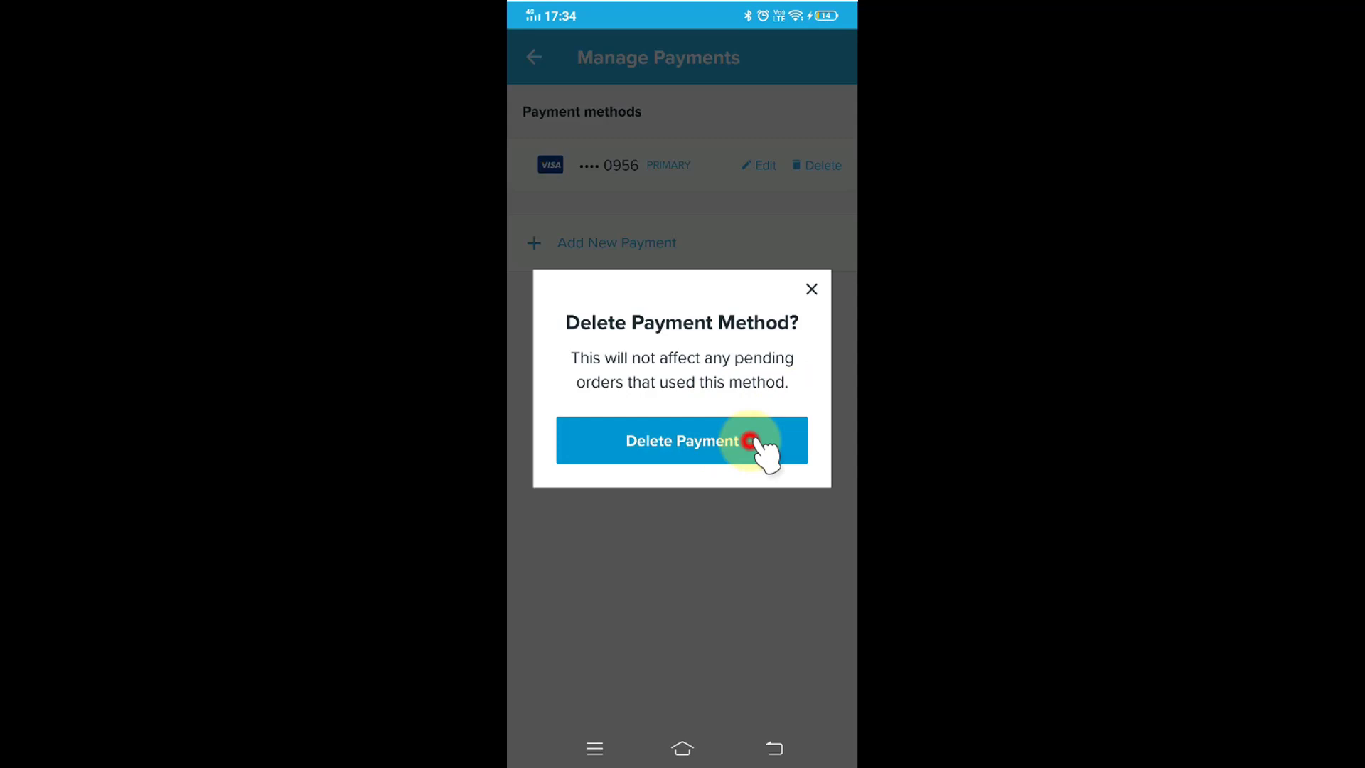